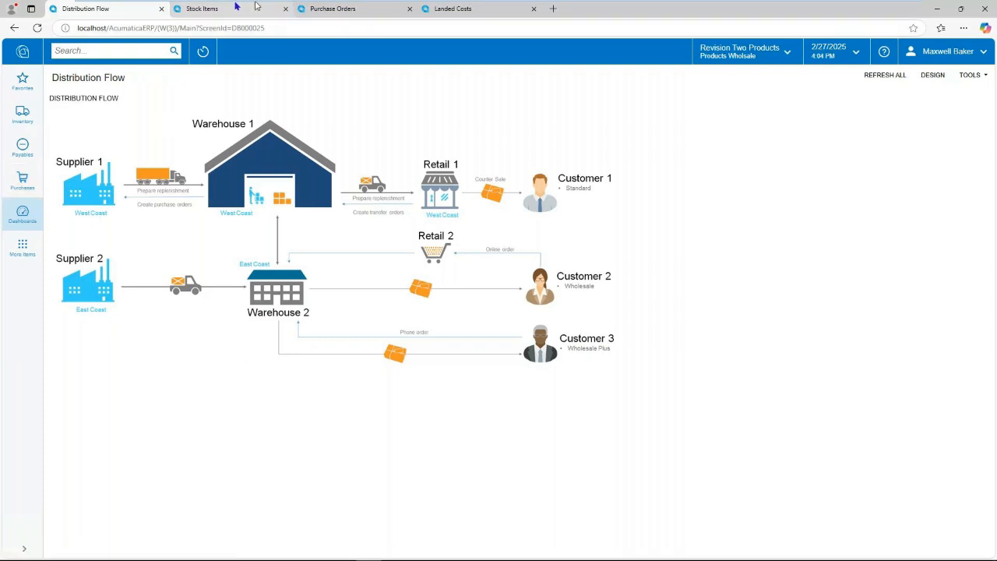
Step: Check the WIDGETTAC stock item's cost statistics, and create a purchase receipt from the open BrandGlue purchase order
click(234, 8)
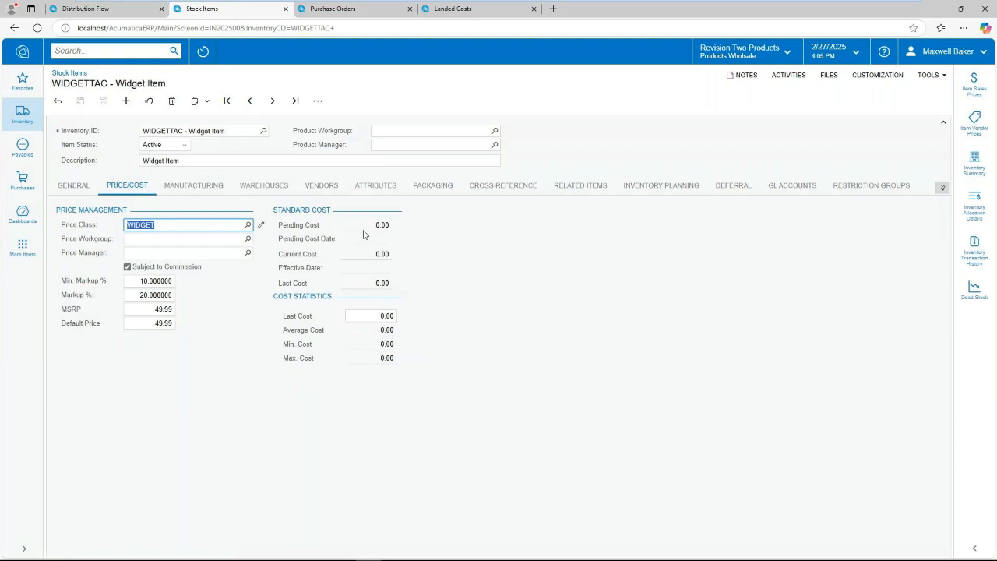
click(325, 11)
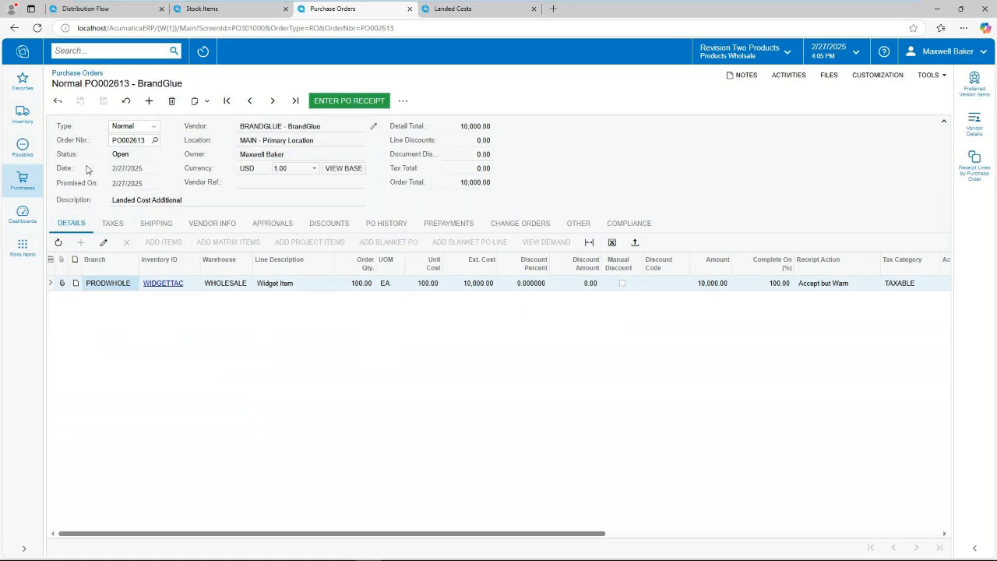
click(369, 102)
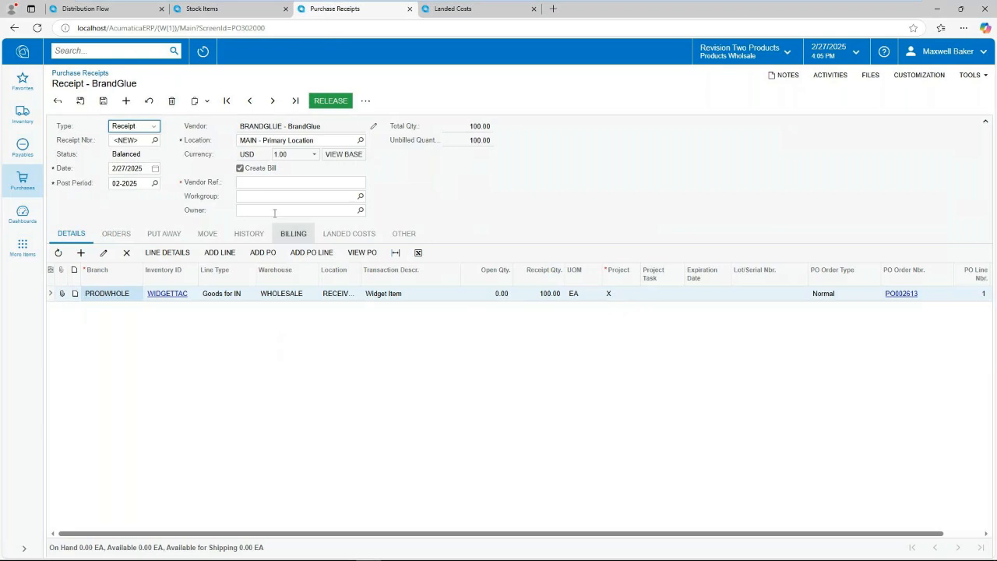
Step: Keep bill creation enabled on the BrandGlue receipt, set its vendor reference to 455587, and release it
click(240, 168)
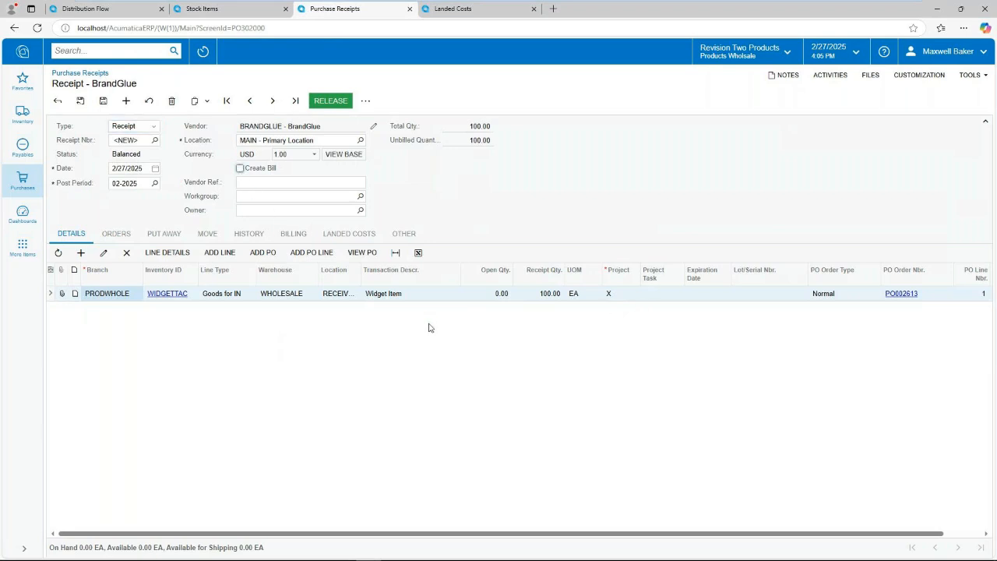
click(240, 169)
click(331, 101)
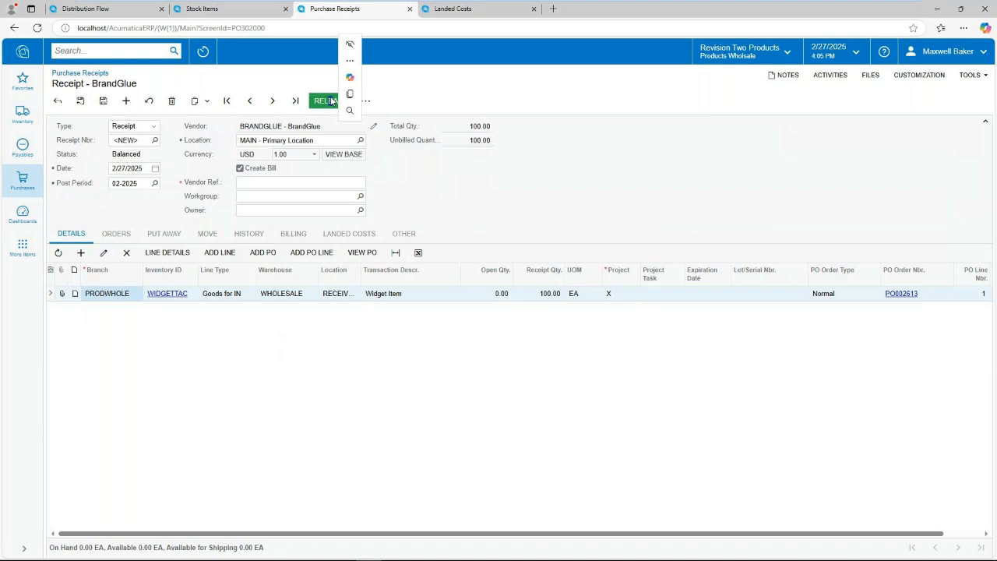
click(324, 101)
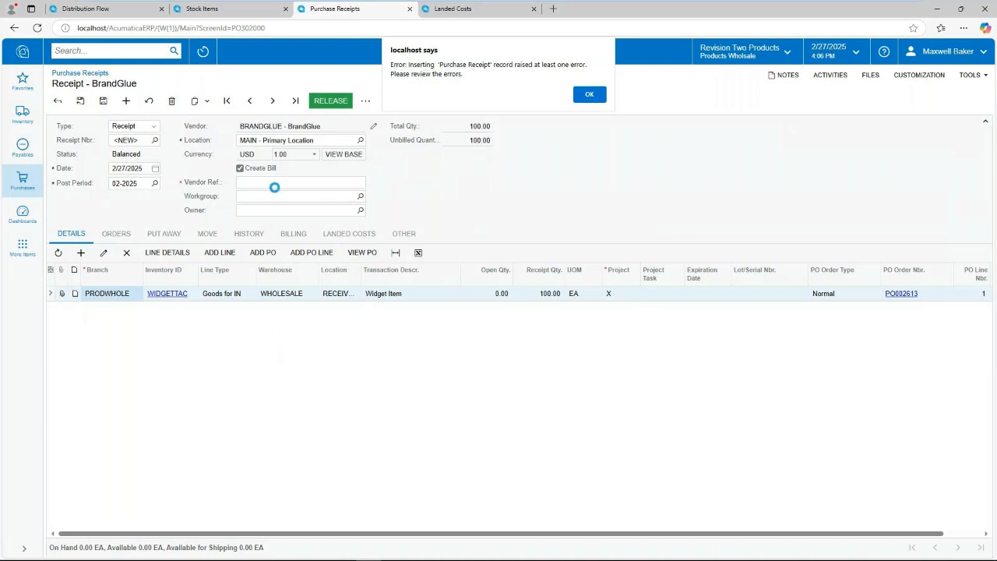
click(576, 97)
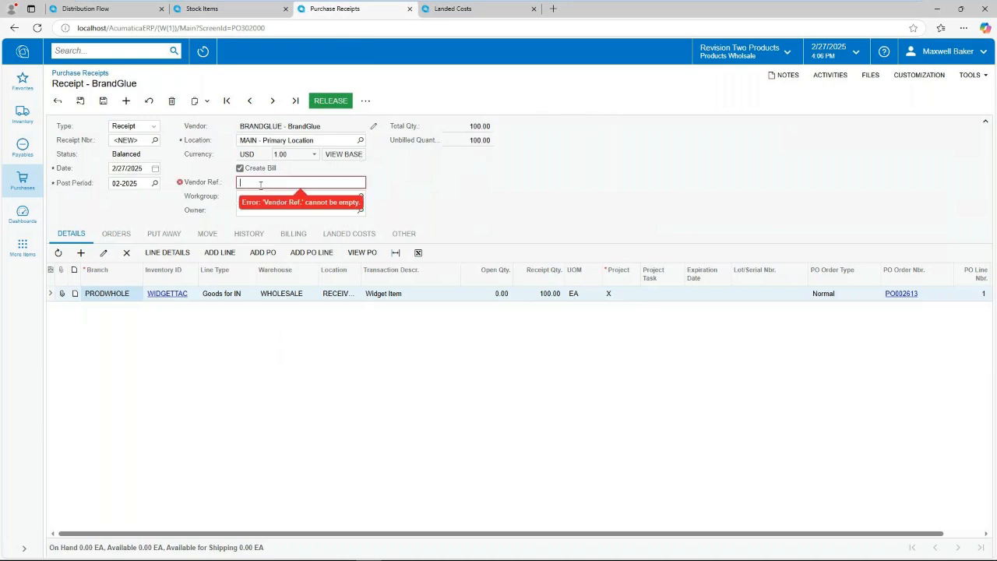
text(455587)
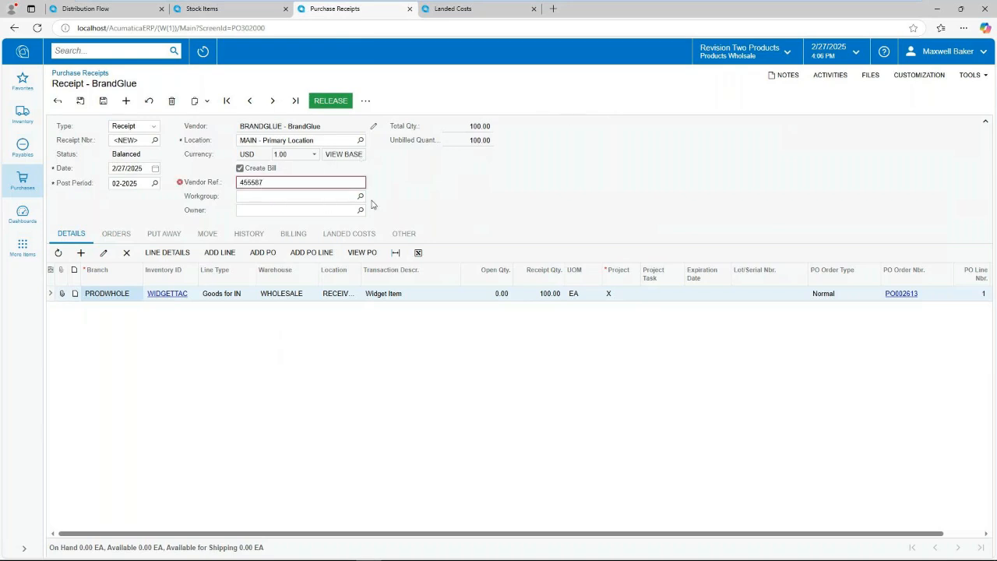
click(330, 101)
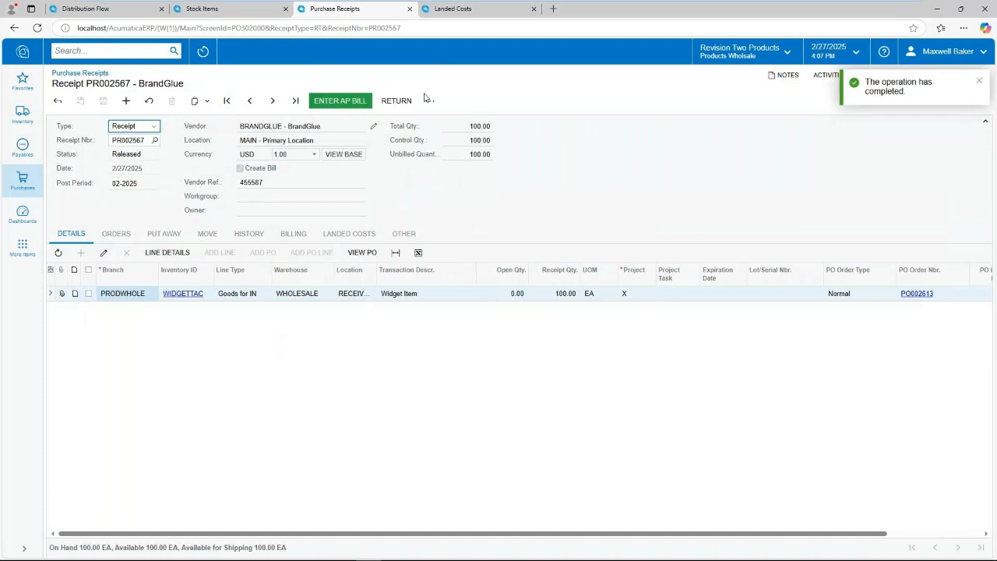
Step: Reload the WIDGETTAC stock item and examine its price and cost statistics
click(219, 11)
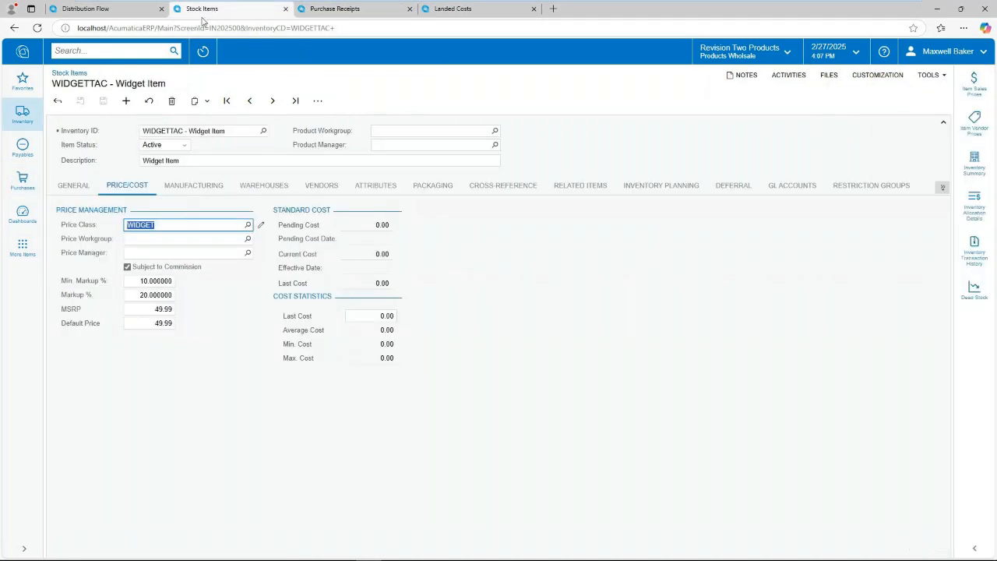
click(36, 28)
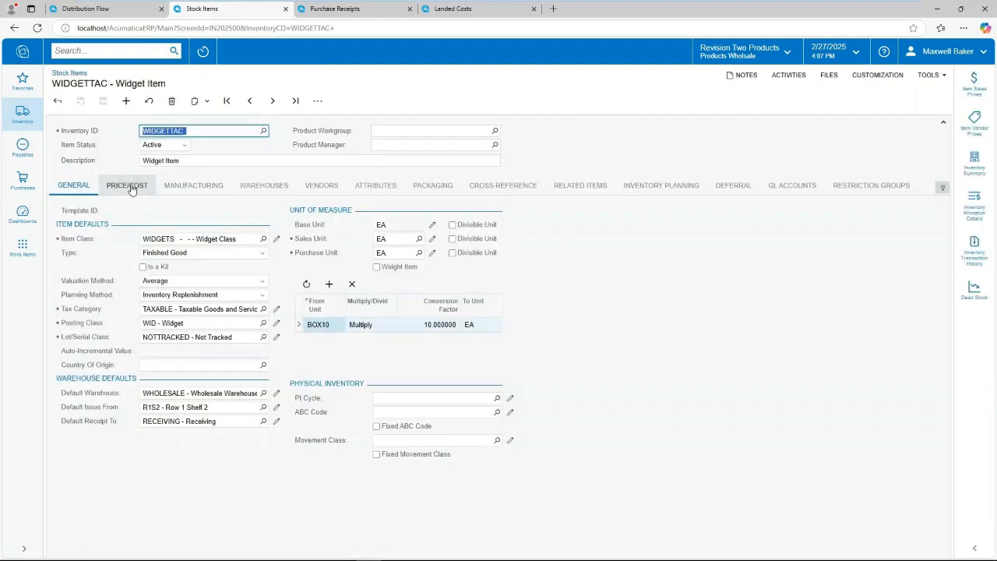
click(127, 185)
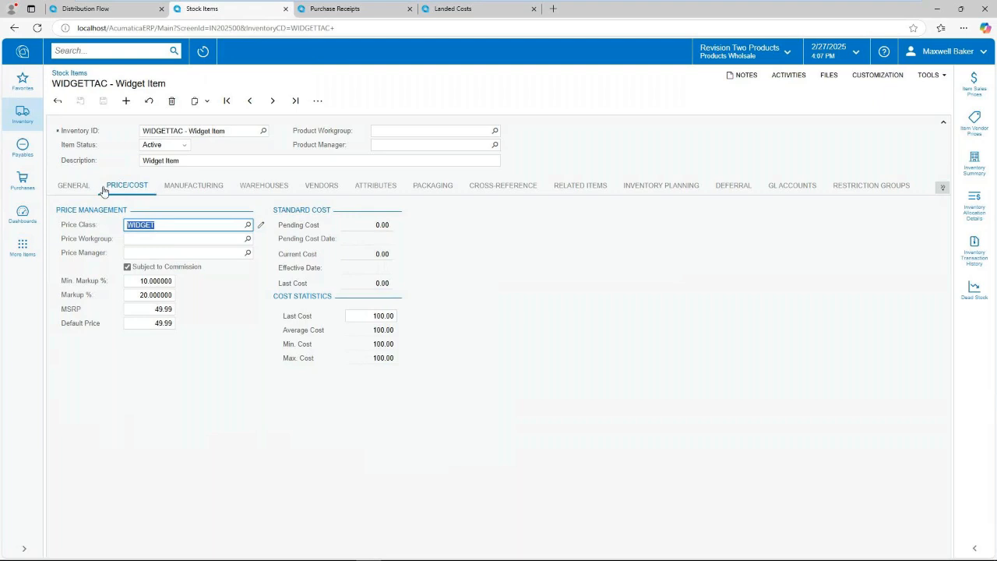
Step: Create a new landed cost document with USCUSTOMS as the vendor
click(23, 184)
click(98, 245)
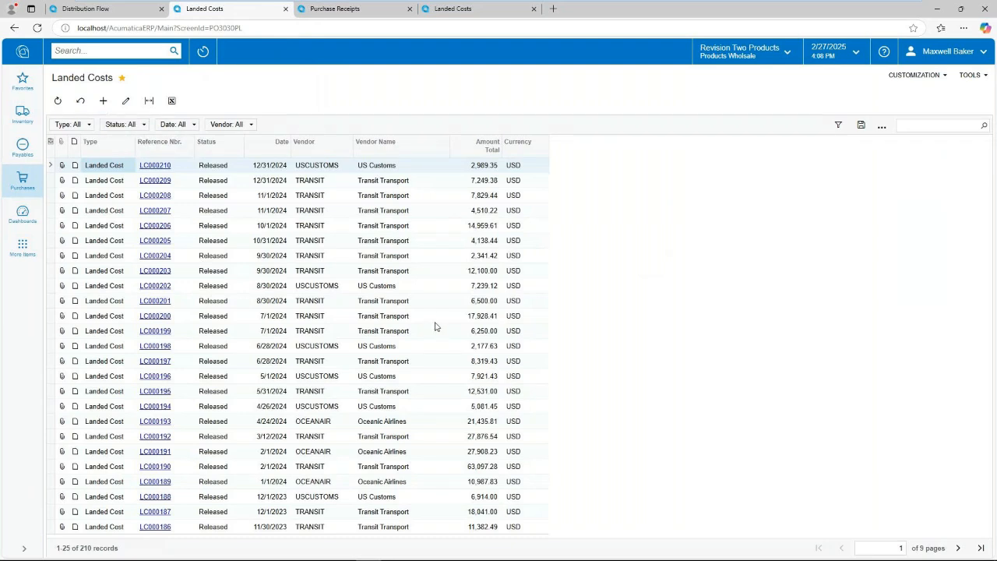
click(103, 101)
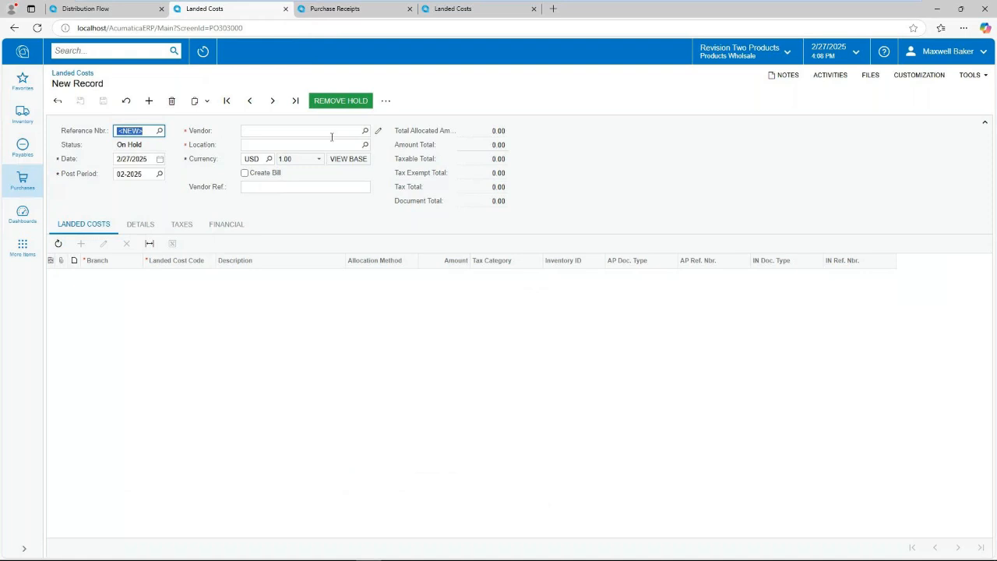
click(365, 131)
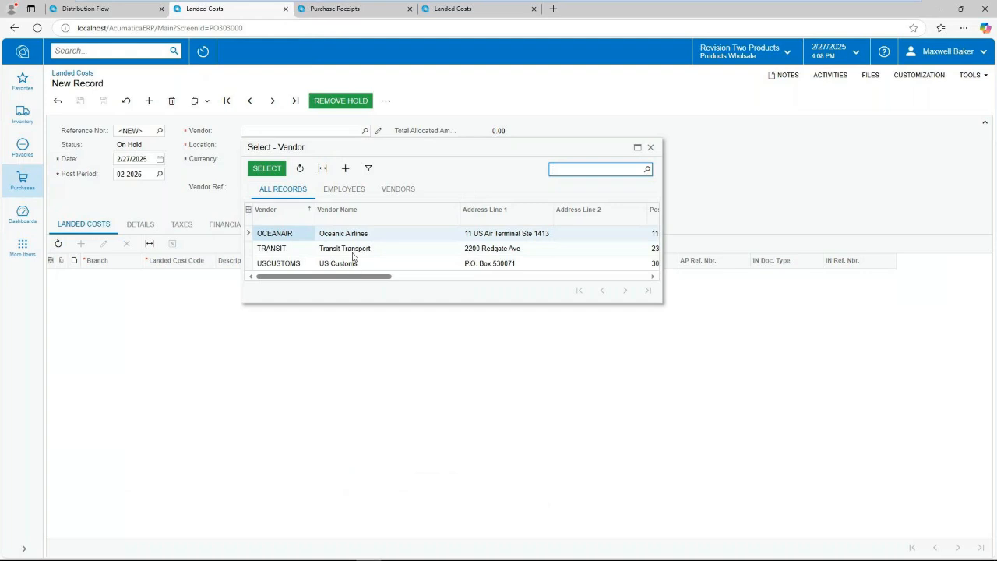
click(290, 264)
click(269, 172)
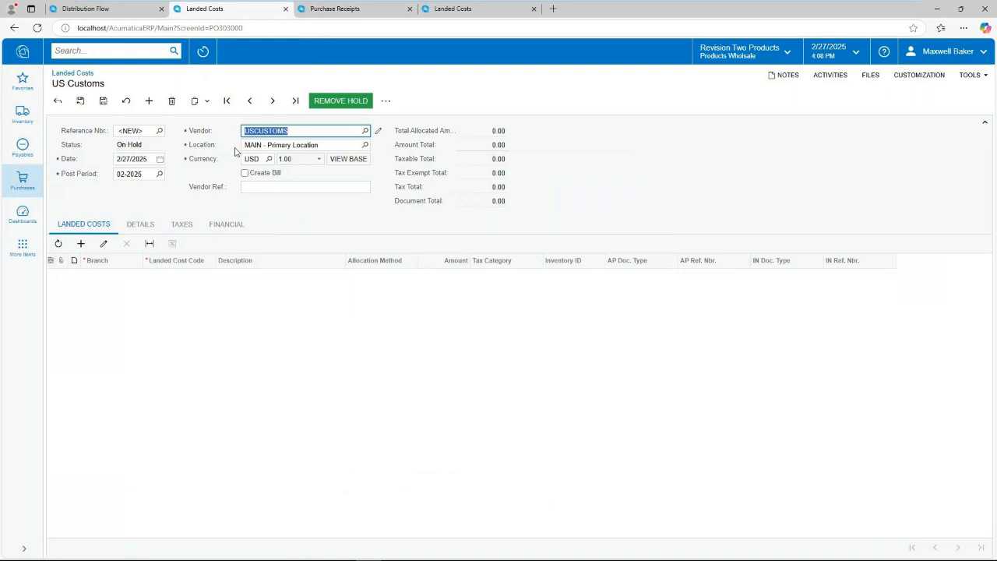
click(81, 244)
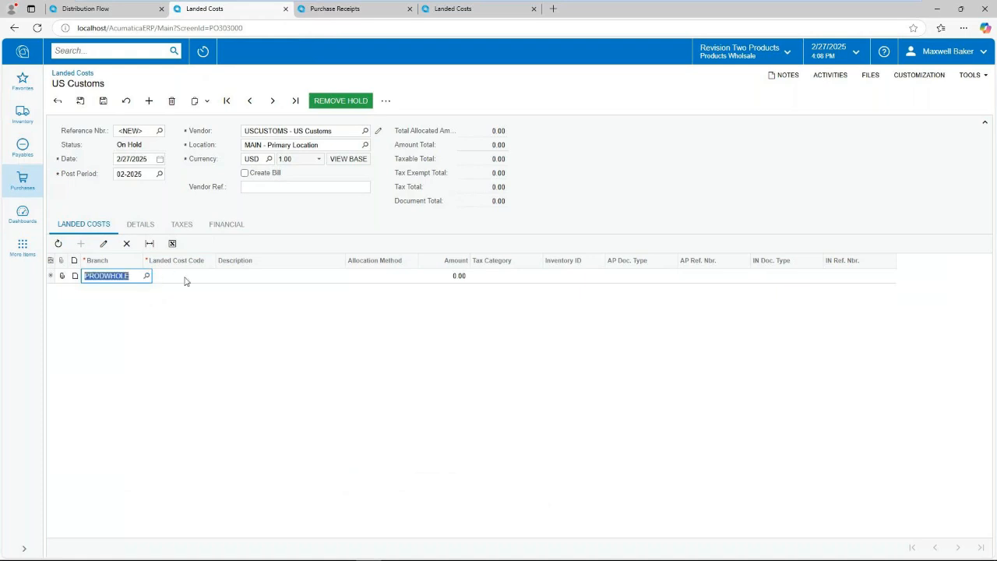
click(215, 279)
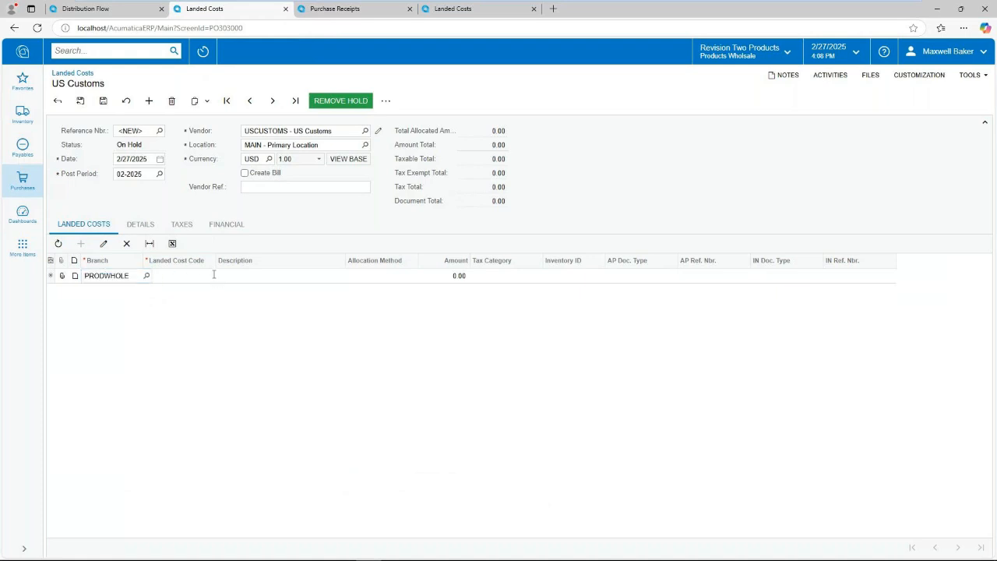
click(220, 277)
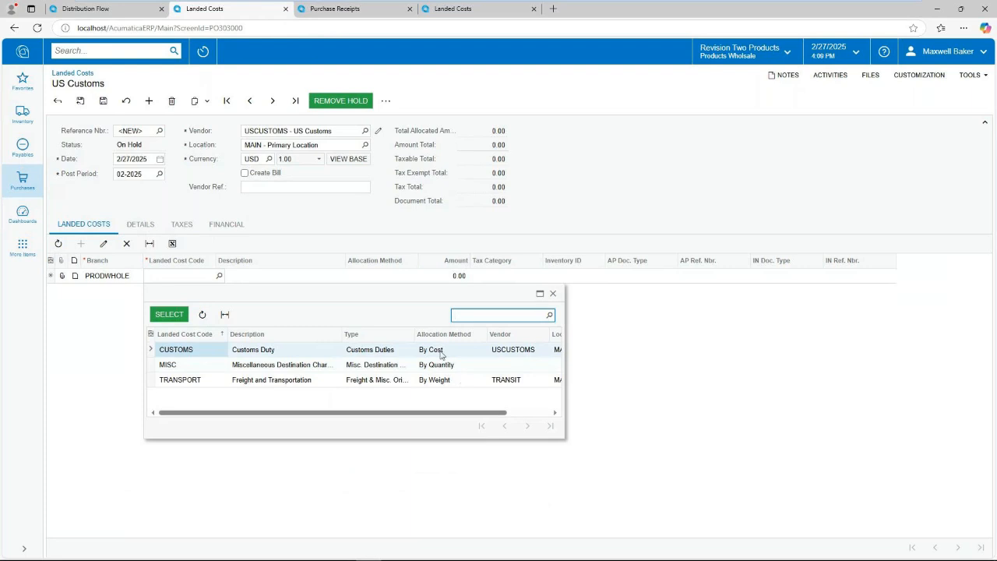
click(648, 334)
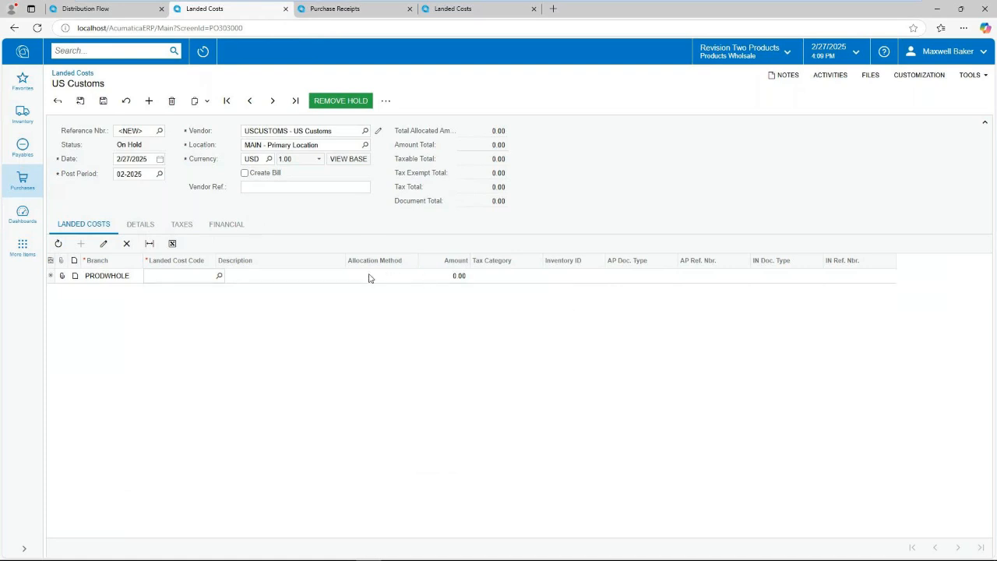
Step: Add the BrandGlue purchase receipt with vendor reference 455587 to the landed cost document's details
click(139, 224)
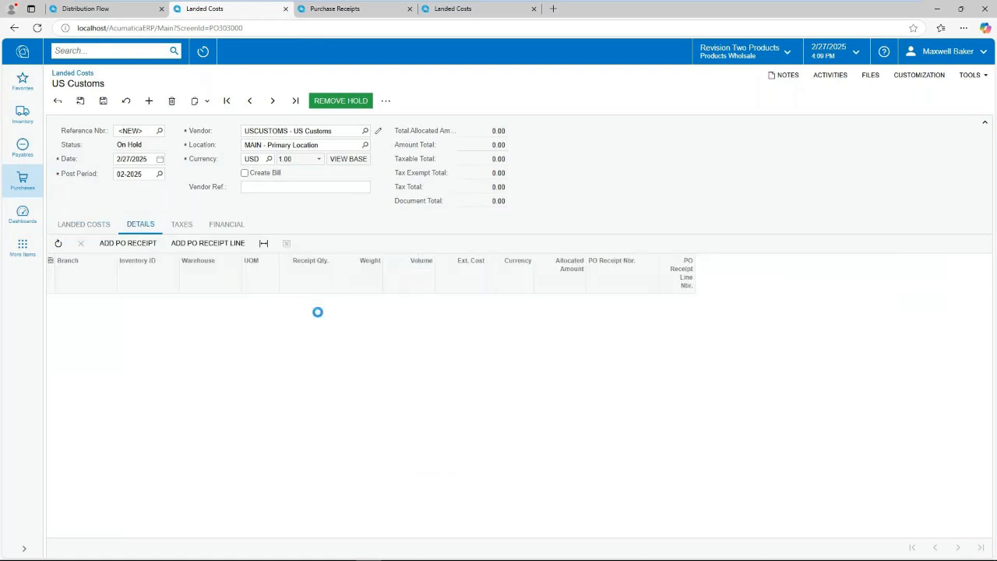
click(134, 245)
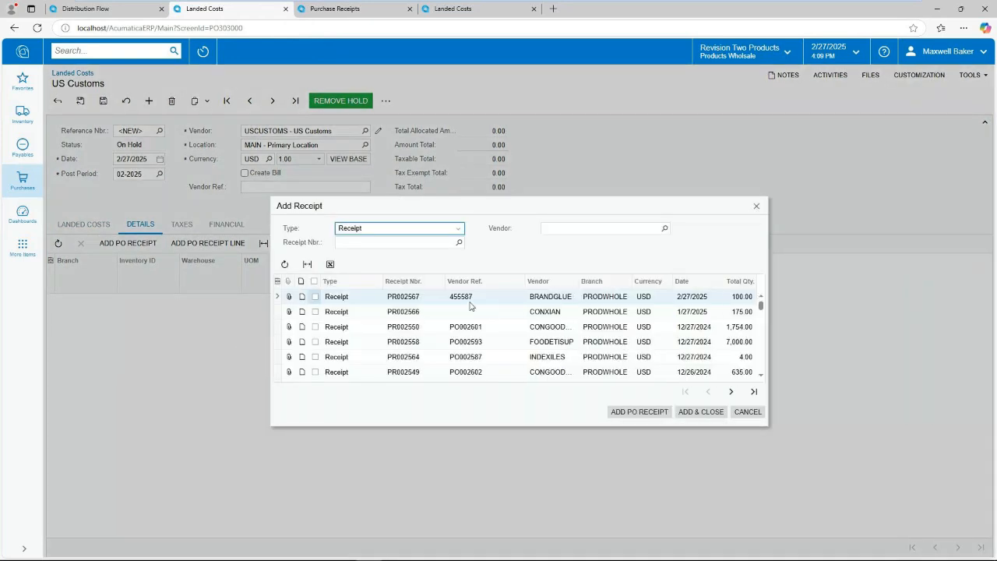
click(314, 297)
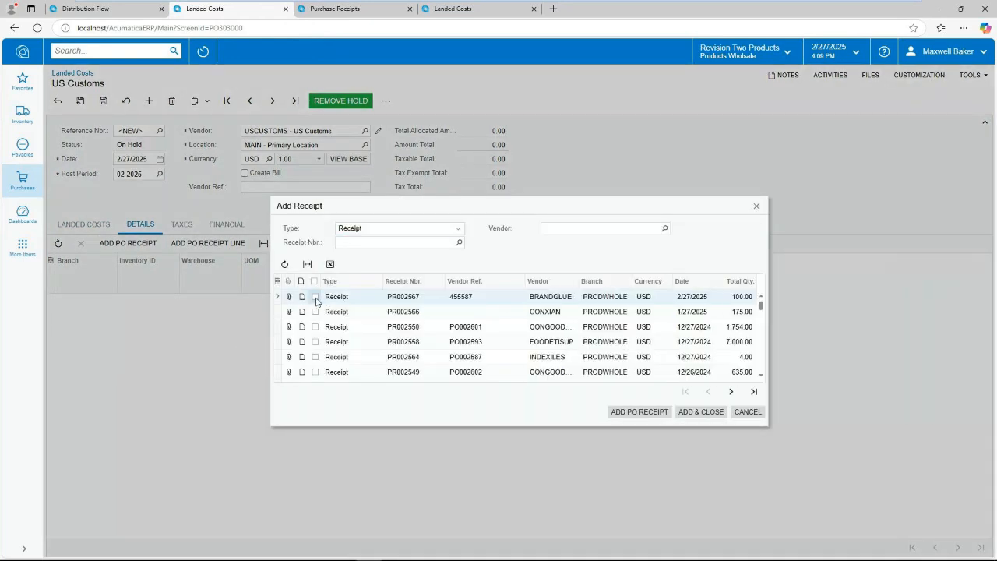
click(639, 413)
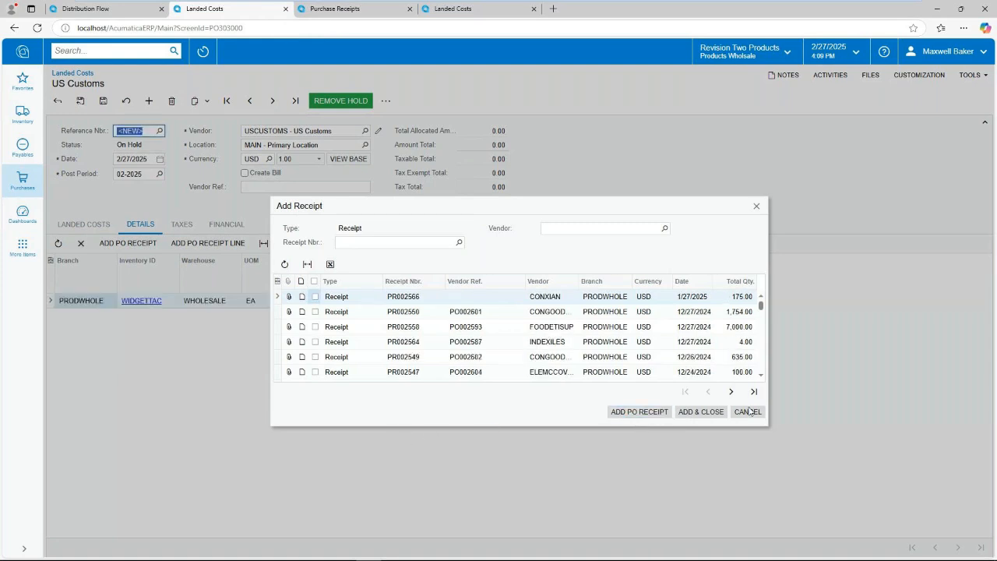
click(756, 207)
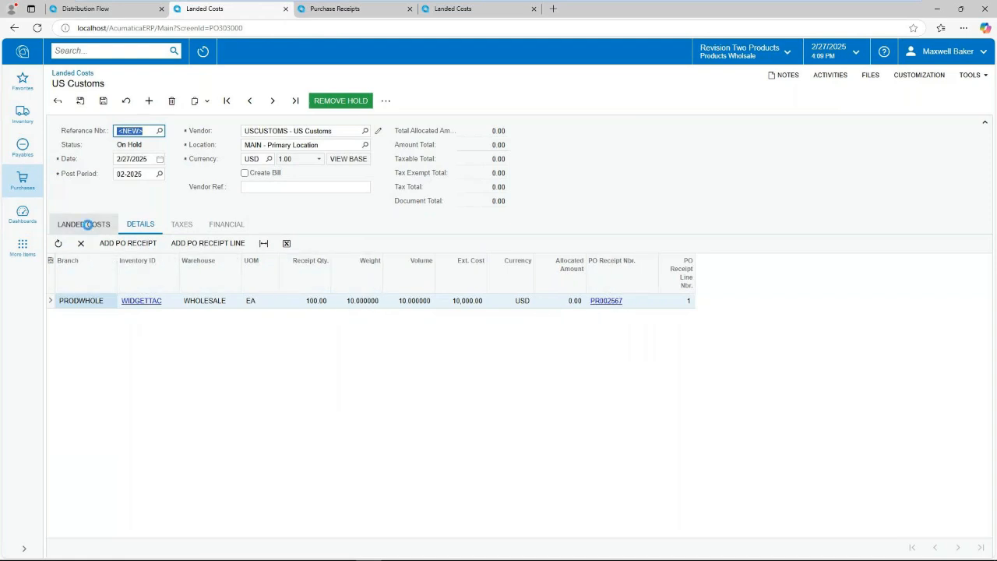
Step: Add a landed cost line with code CUSTOMS and amount 999, and save the document
click(84, 225)
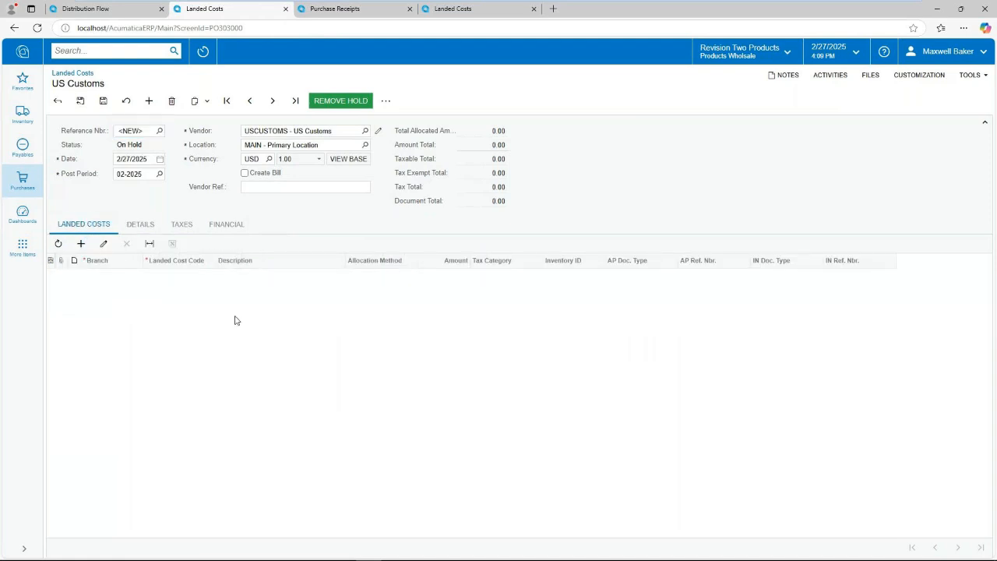
click(81, 244)
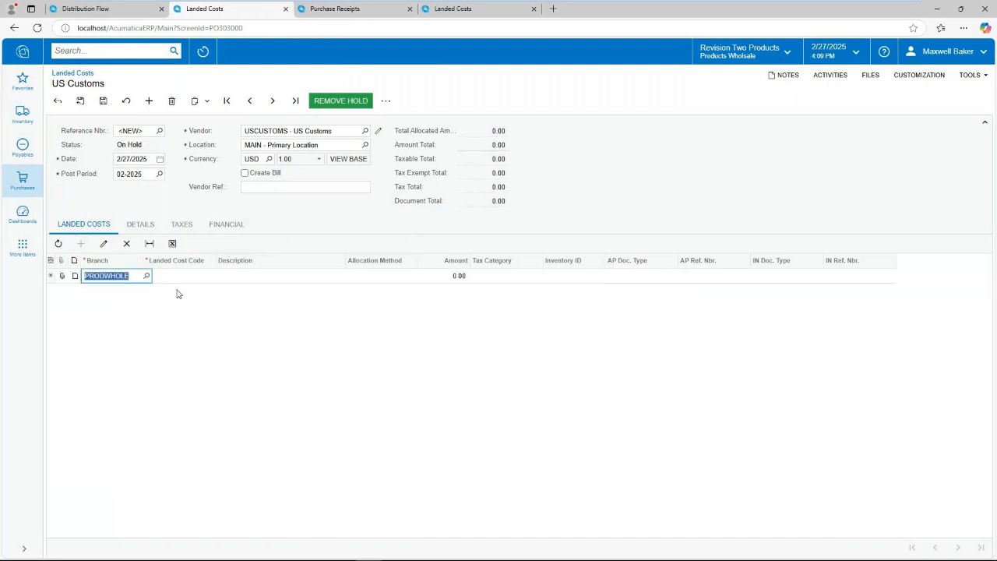
click(214, 281)
click(219, 275)
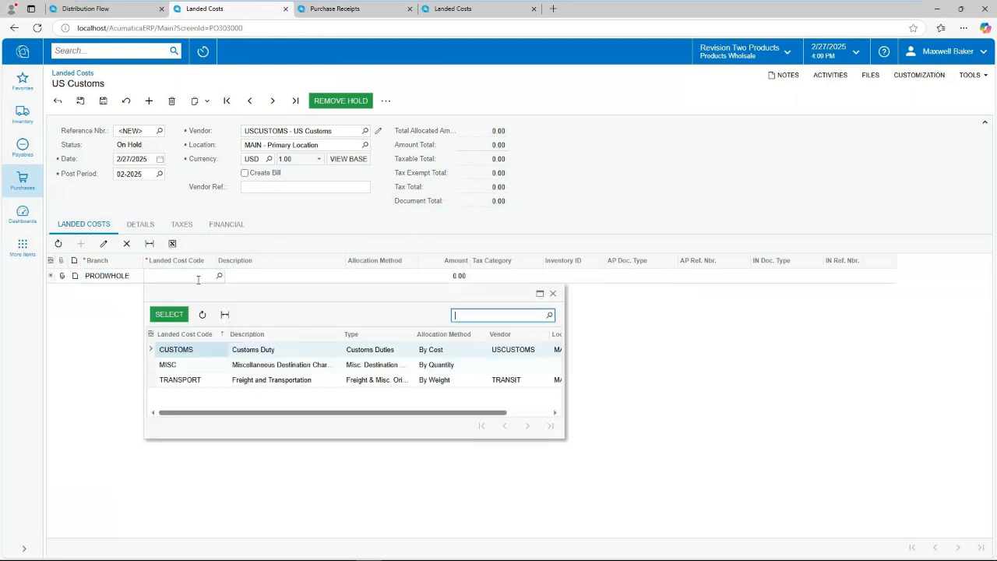
click(178, 355)
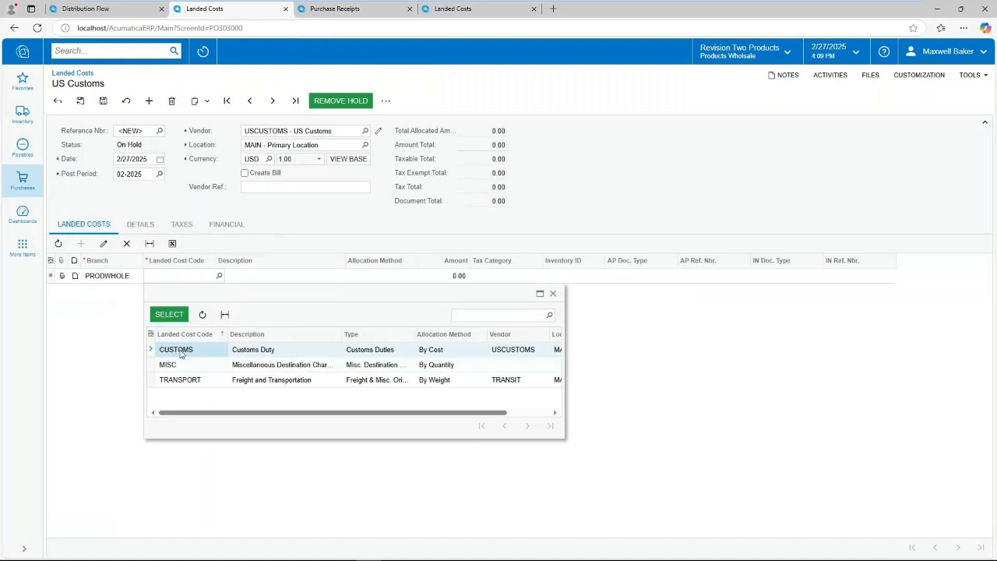
click(170, 316)
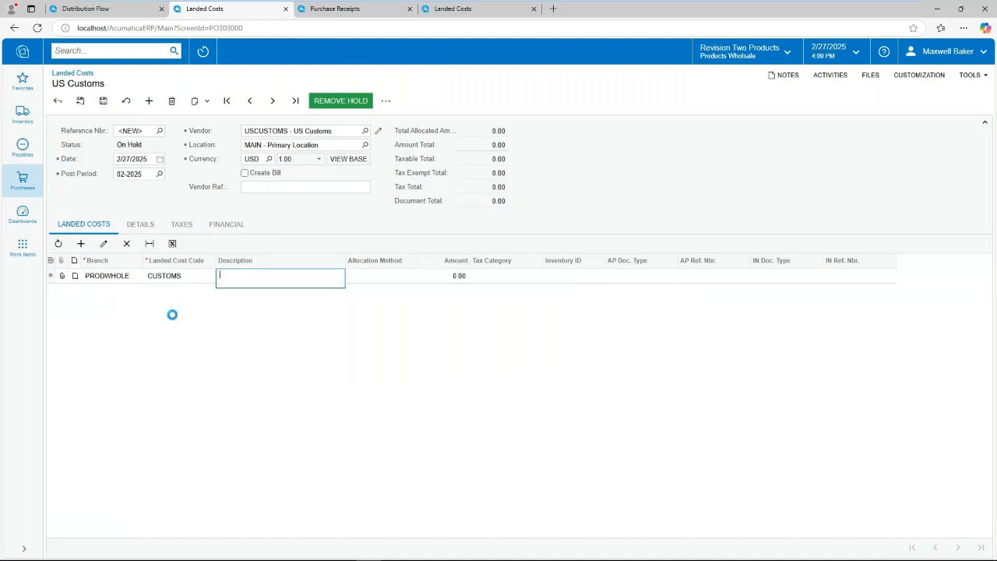
click(454, 280)
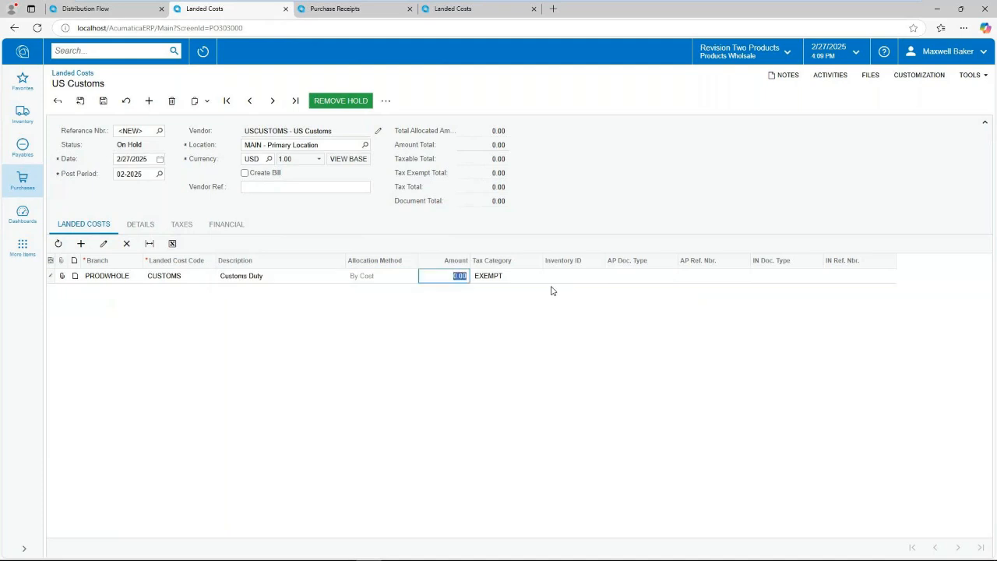
text(999)
key(Tab)
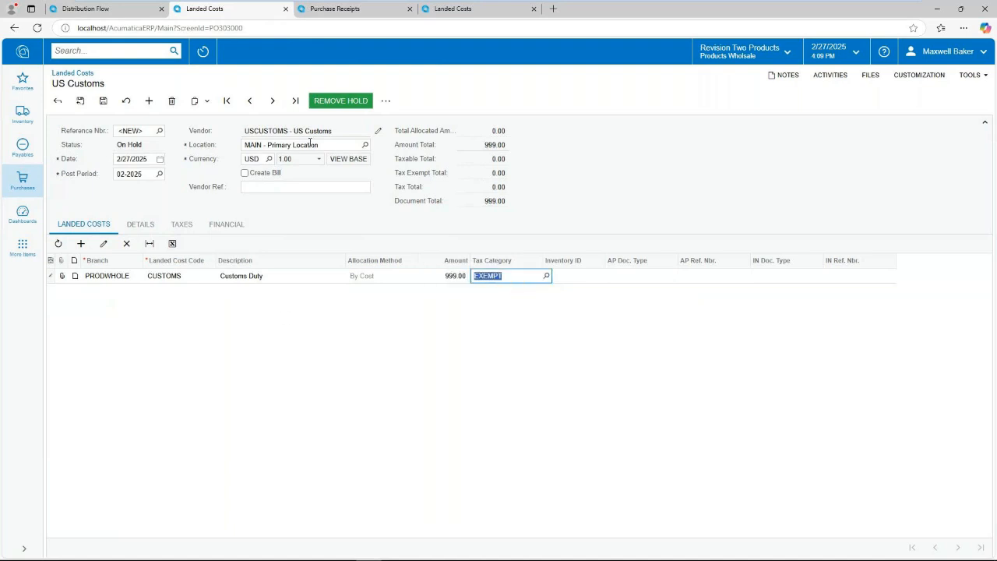
click(104, 106)
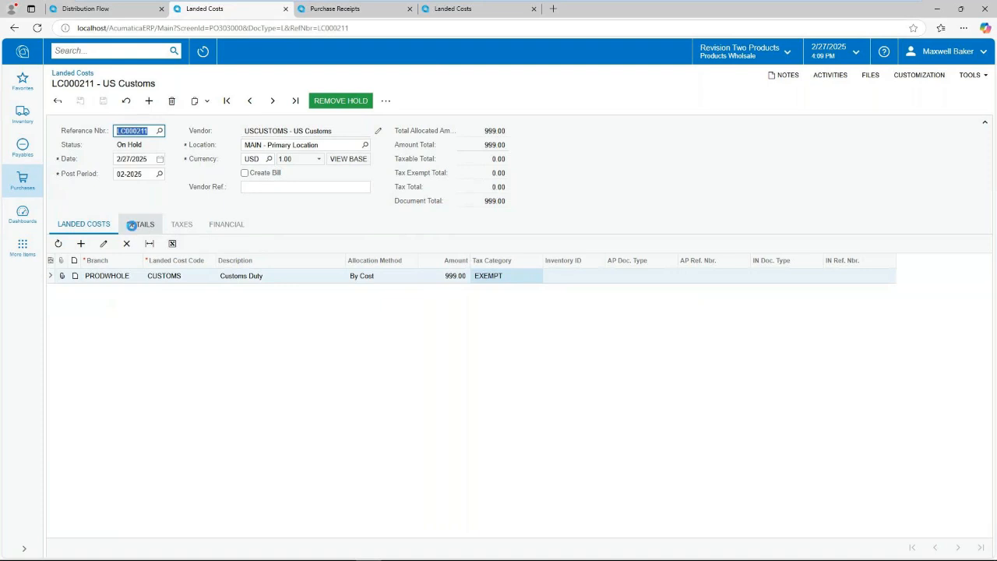
Step: Check the allocated amount in the landed cost document's details and take the document off hold
click(139, 224)
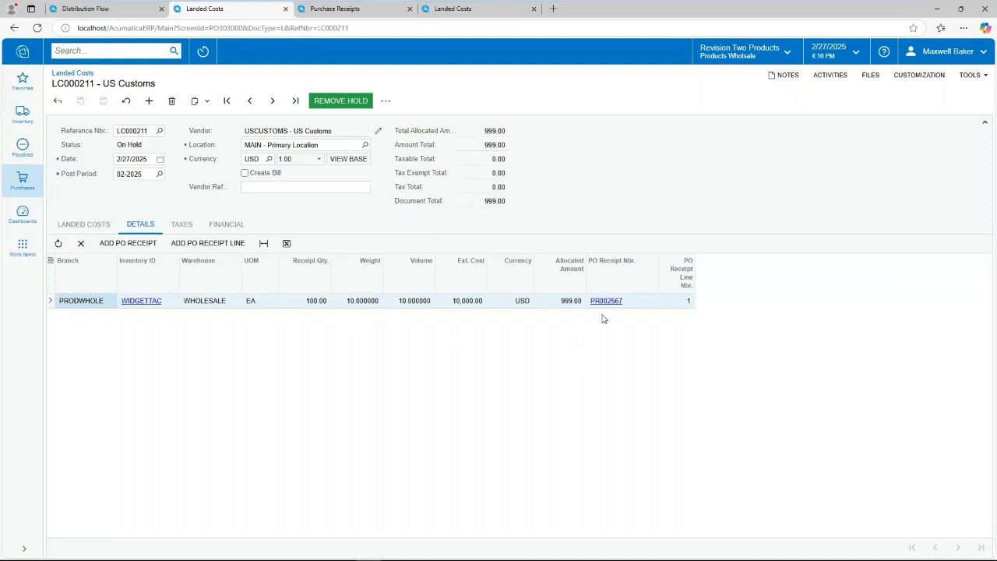
click(337, 102)
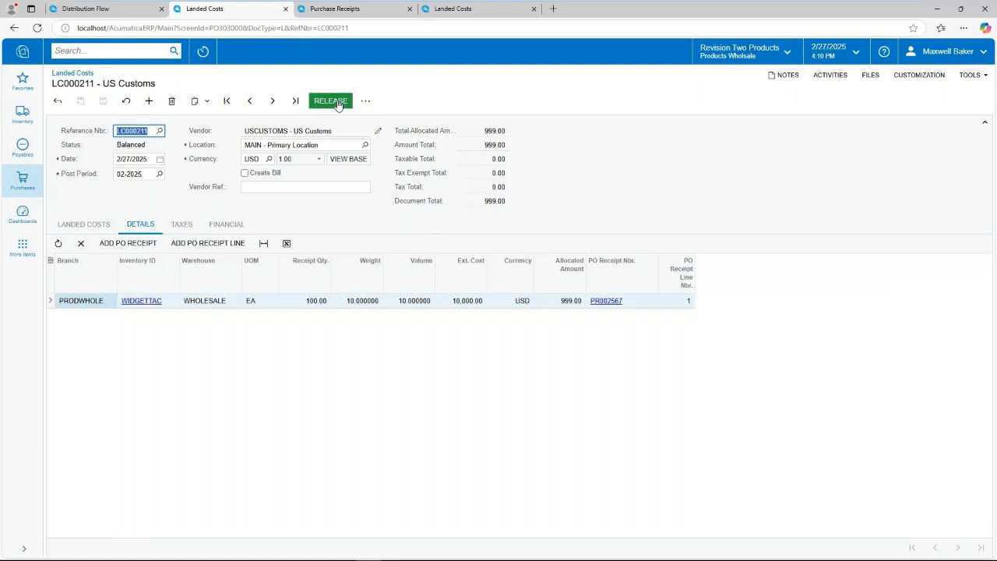
Step: Release the US Customs landed cost document so its allocated amount is applied to the receipt
click(329, 102)
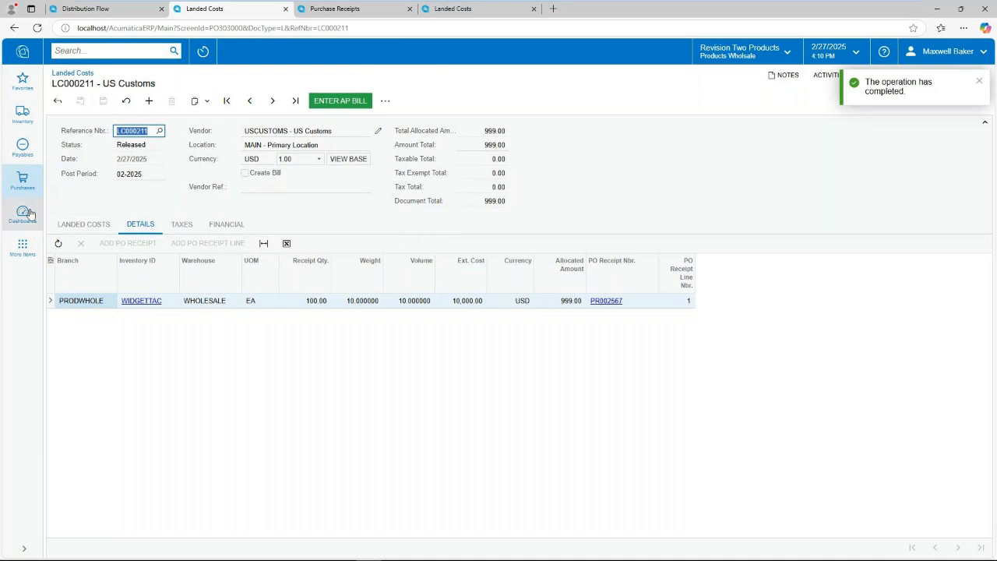
Step: Open the WIDGETTAC stock item and examine its cost statistics, including the average cost, along with its valuation method
click(23, 115)
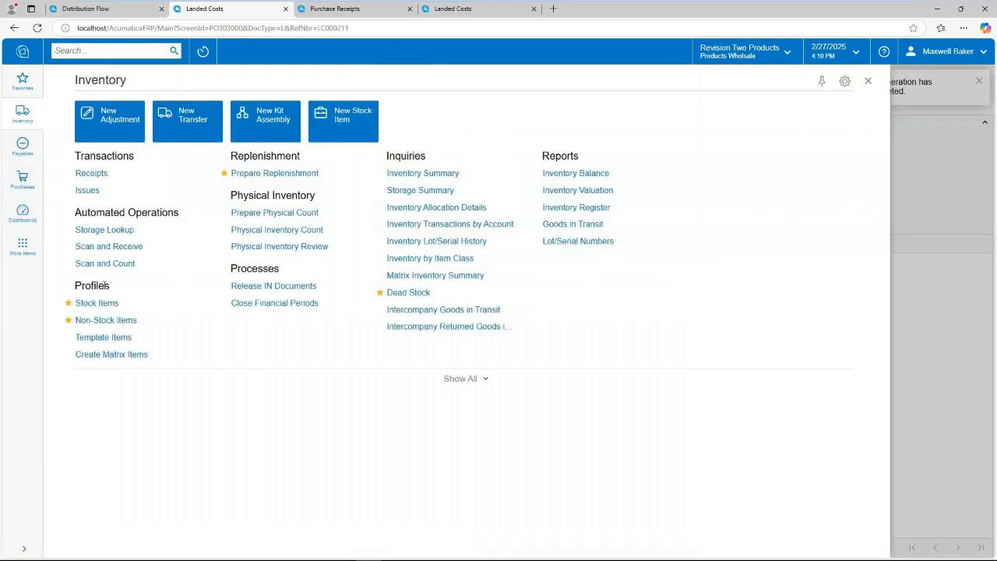
click(102, 307)
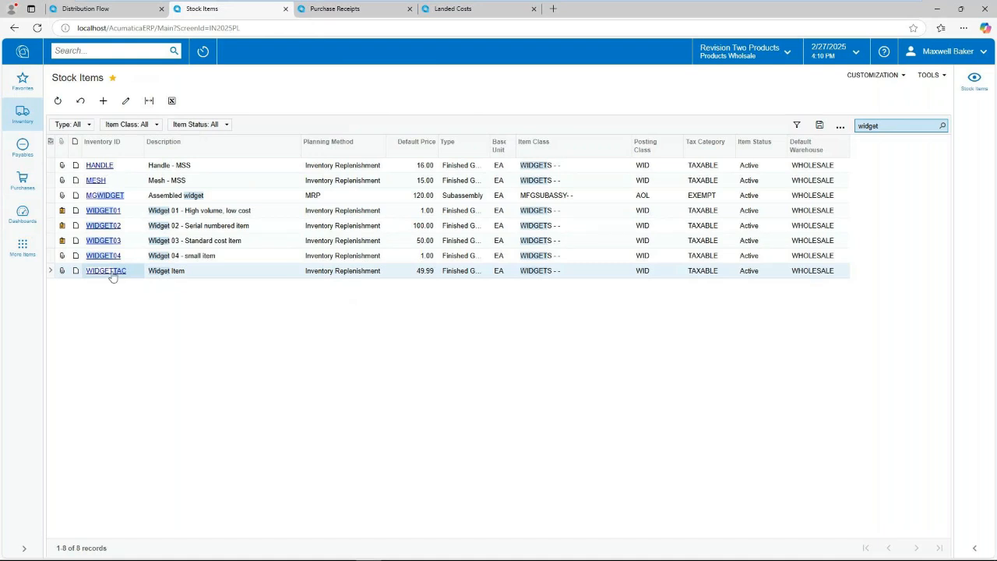
click(112, 272)
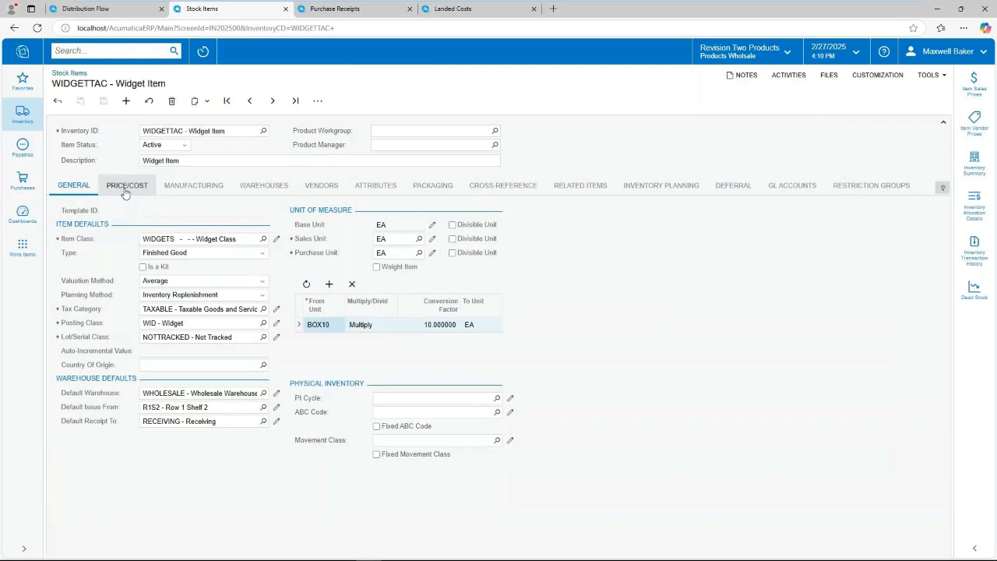
click(125, 192)
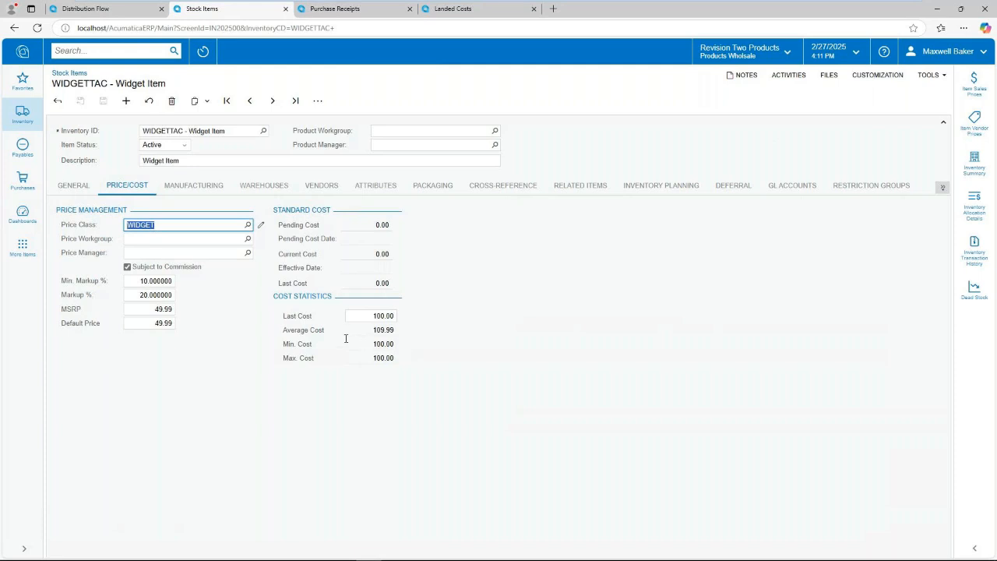
click(74, 187)
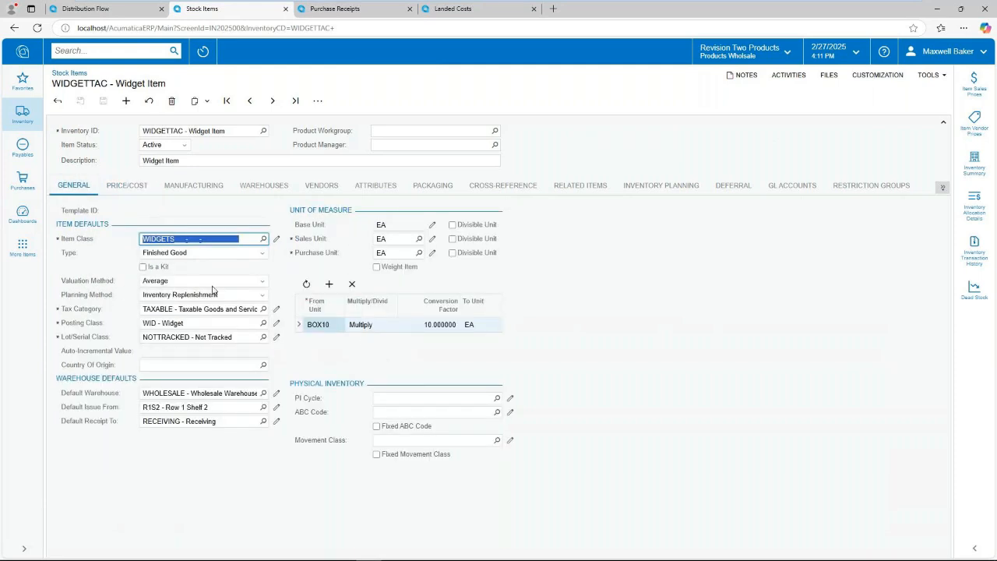
click(124, 187)
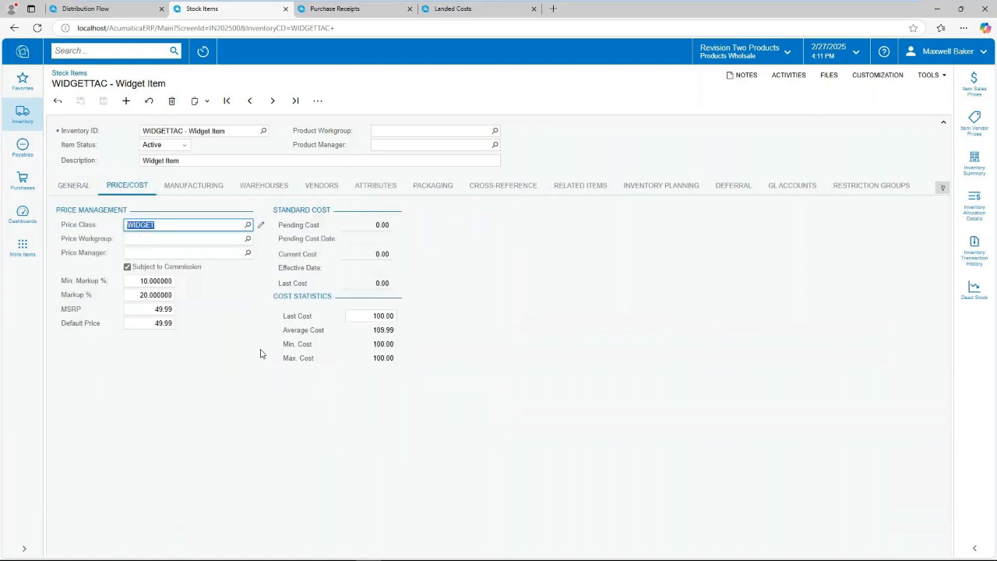